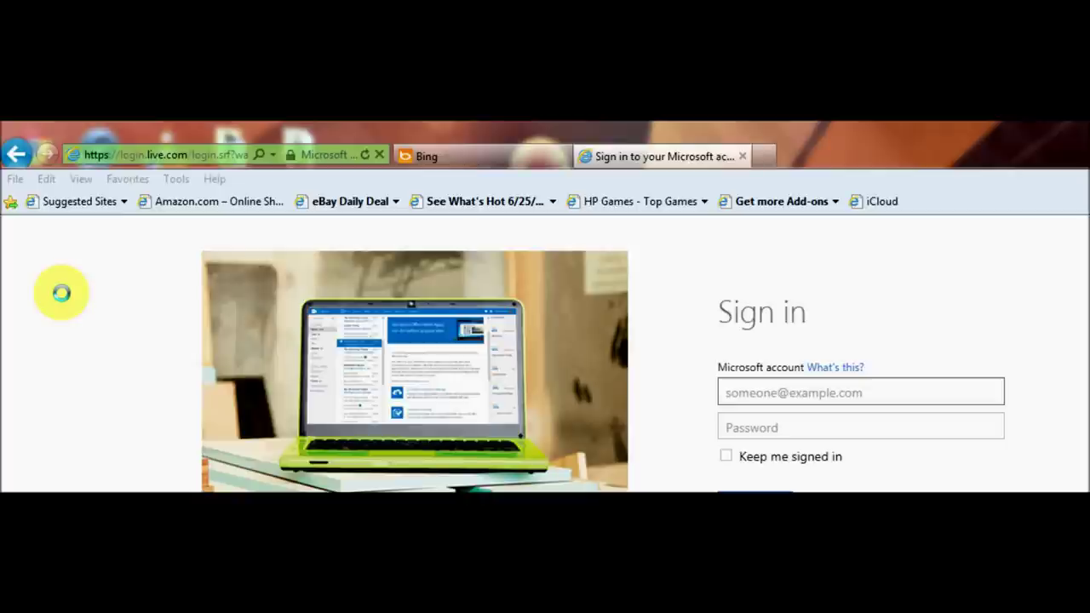
click(769, 394)
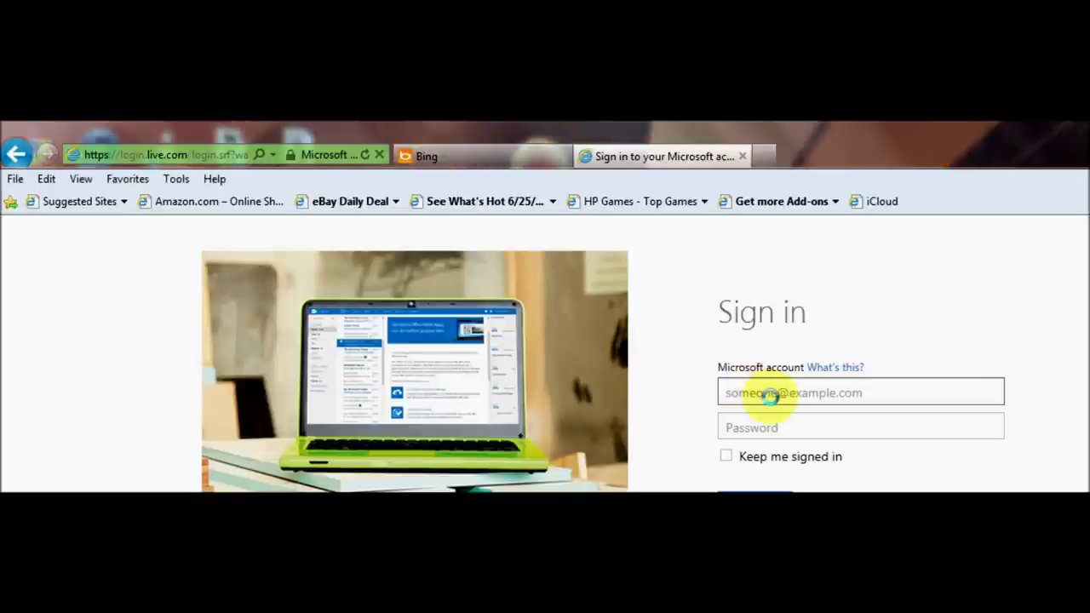
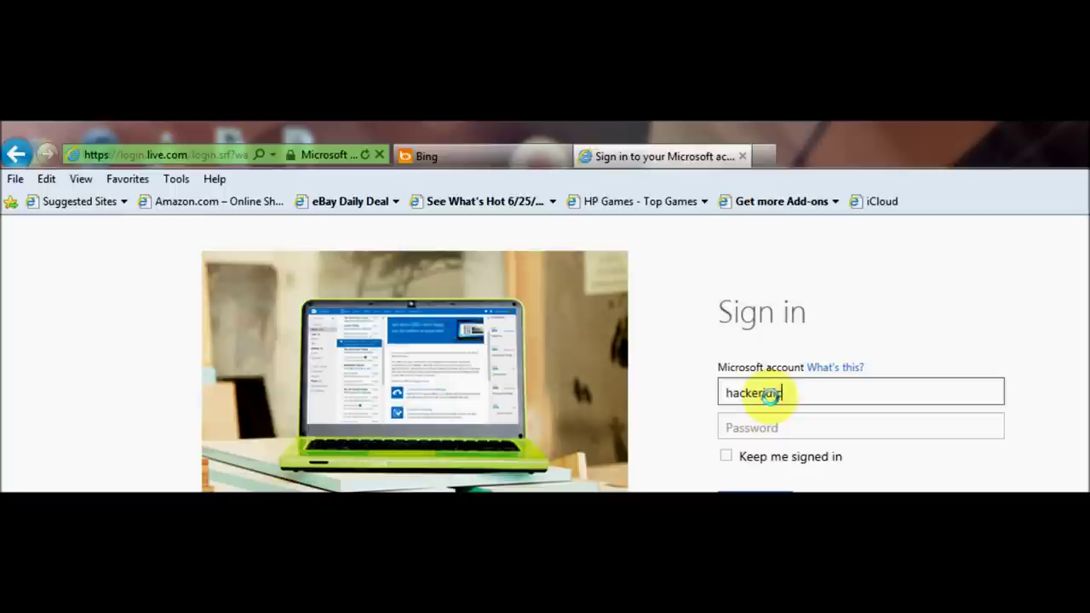
key(Tab)
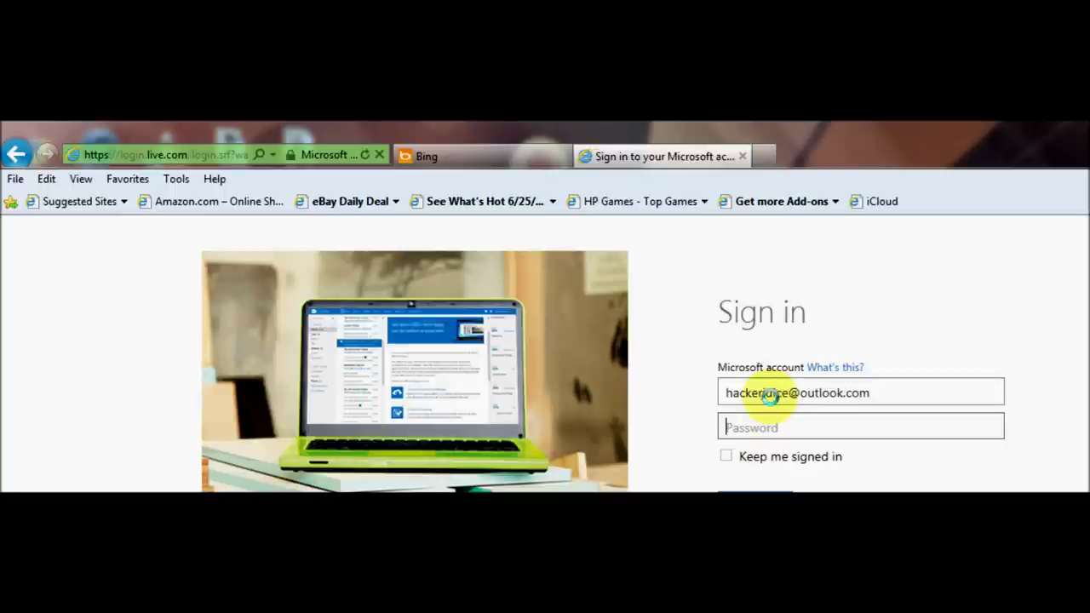
key(Return)
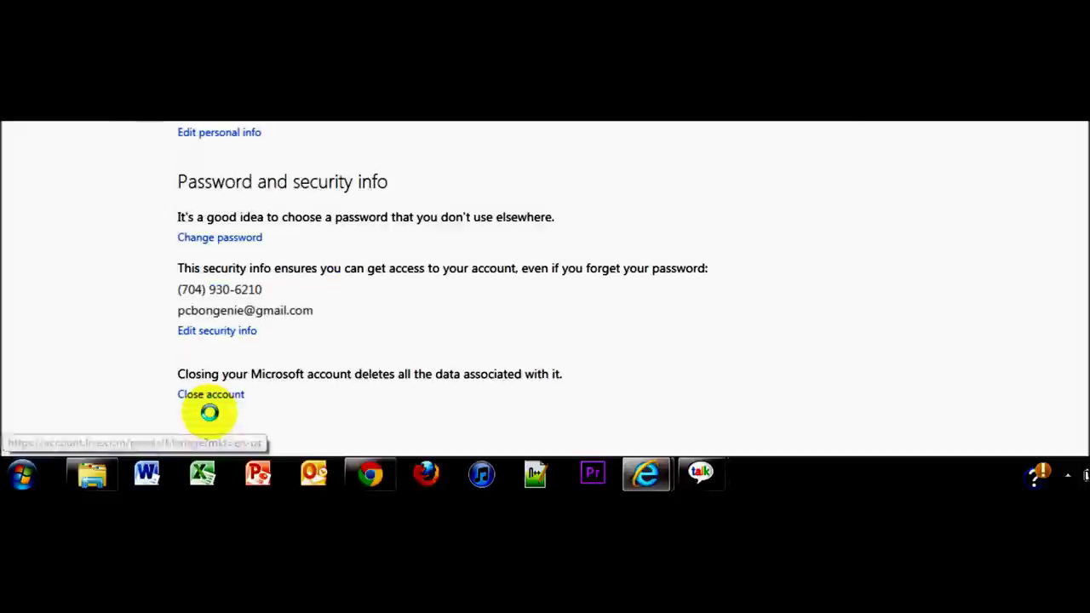
scroll(210, 413, up, 3)
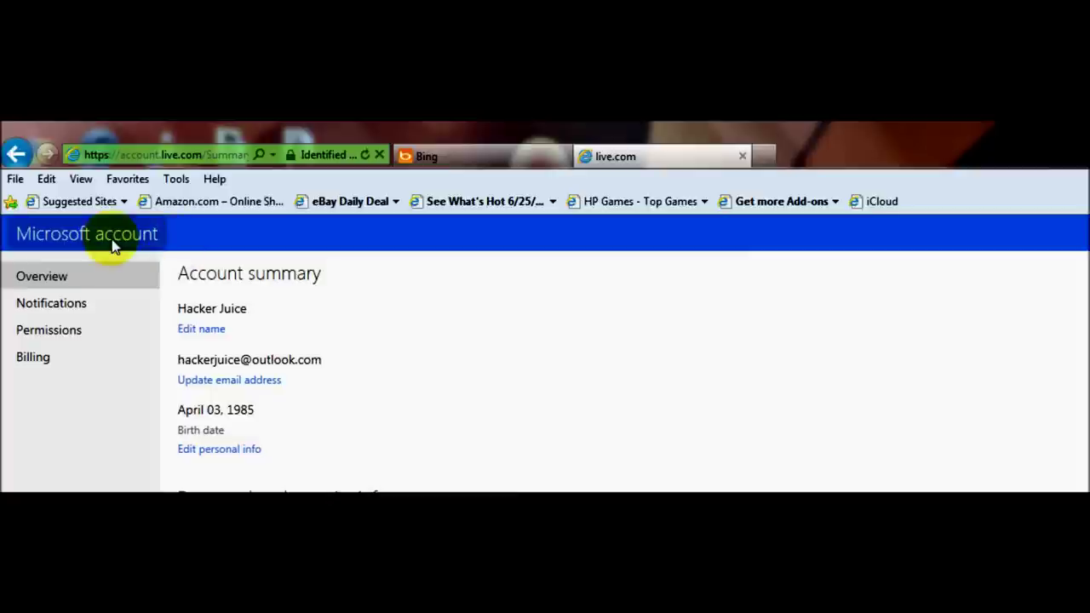
- Go from the account overview through the Hacker Juice profile to the Outlook Mail inbox
click(111, 240)
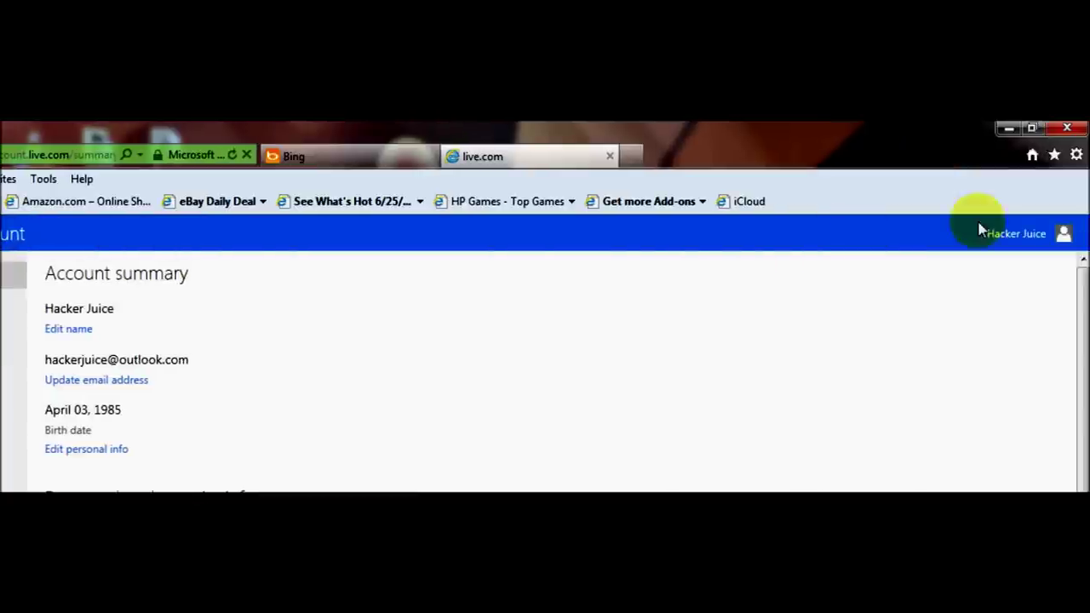
click(1001, 233)
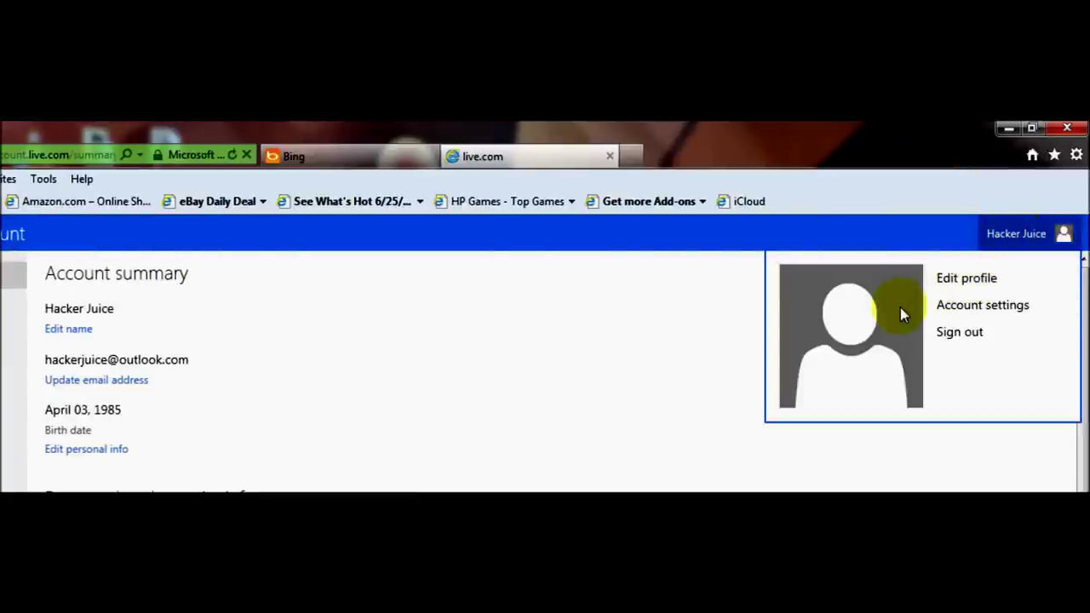
click(900, 364)
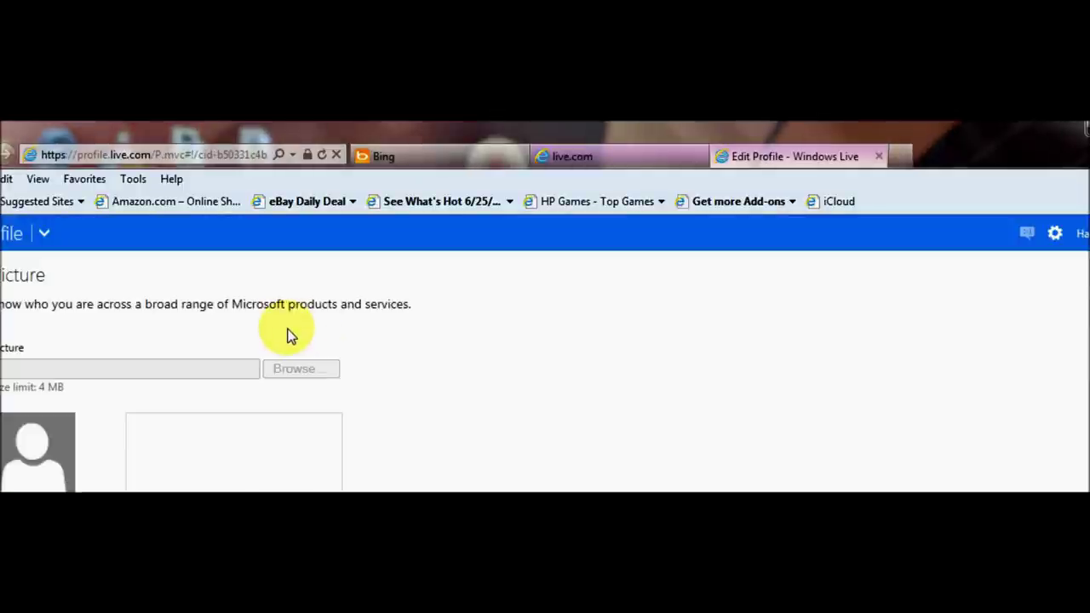
click(47, 235)
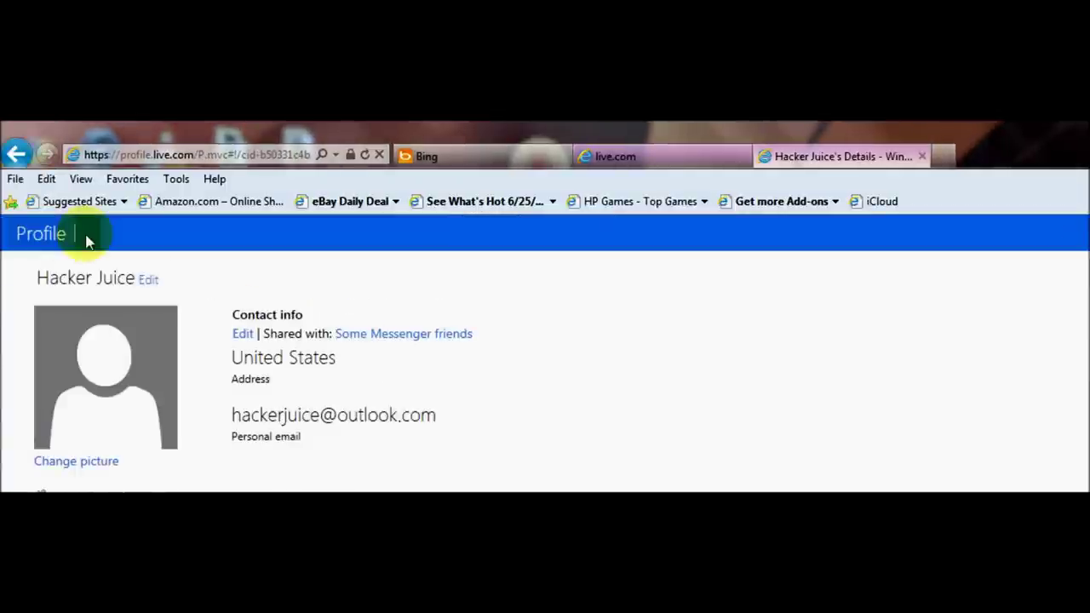
click(87, 237)
click(90, 304)
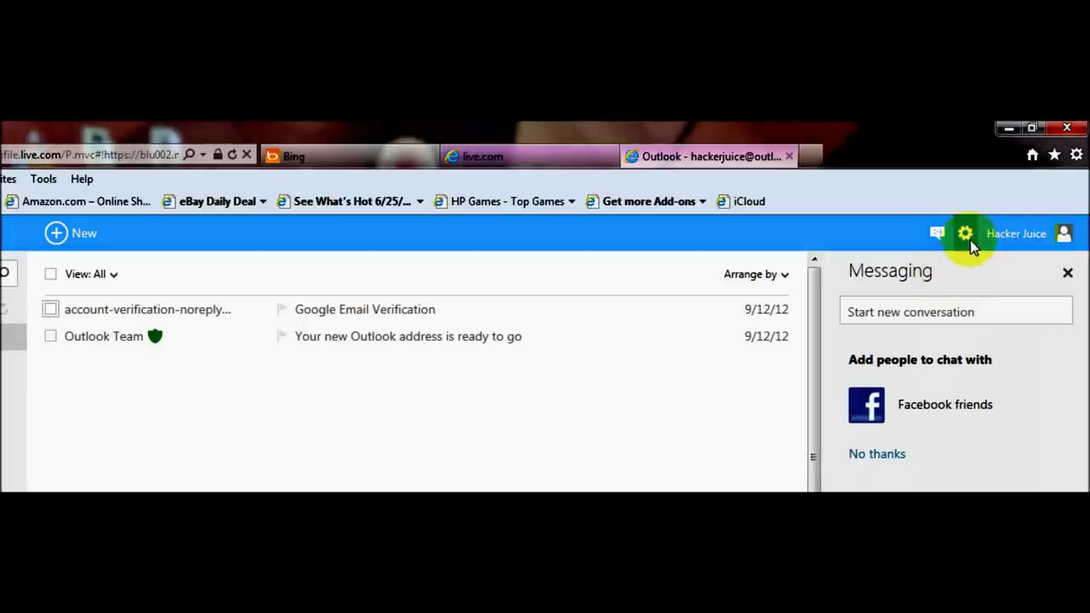
- Open More mail settings from the quick settings gear menu
click(968, 235)
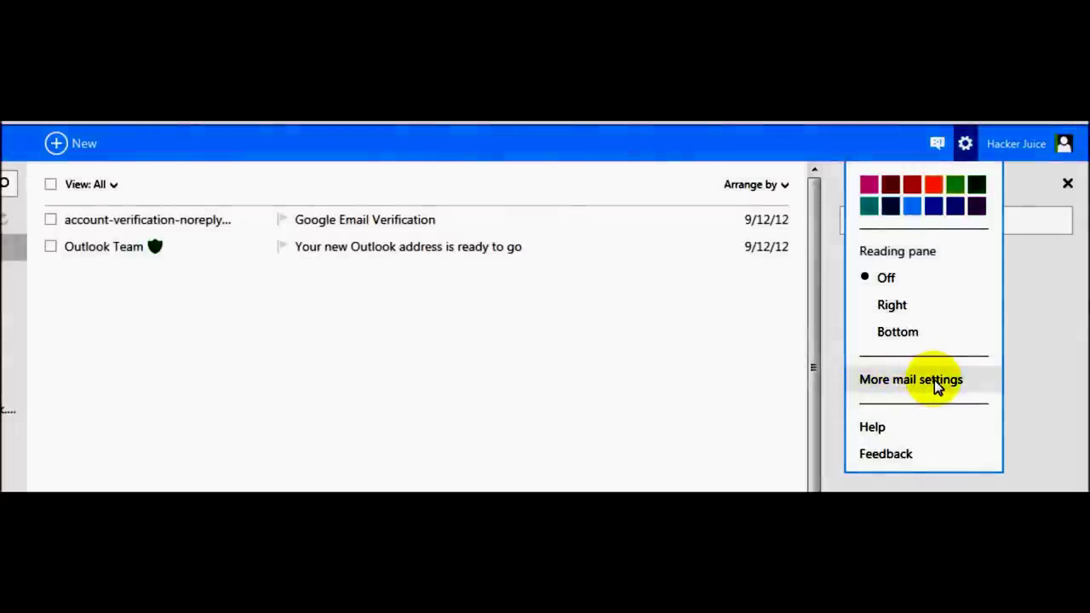
click(934, 380)
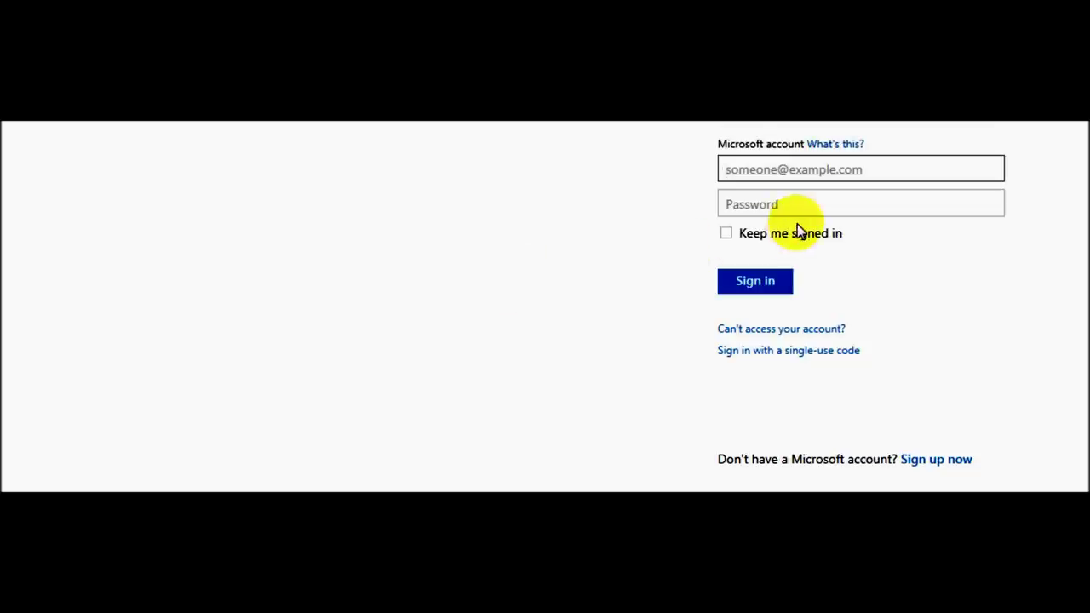
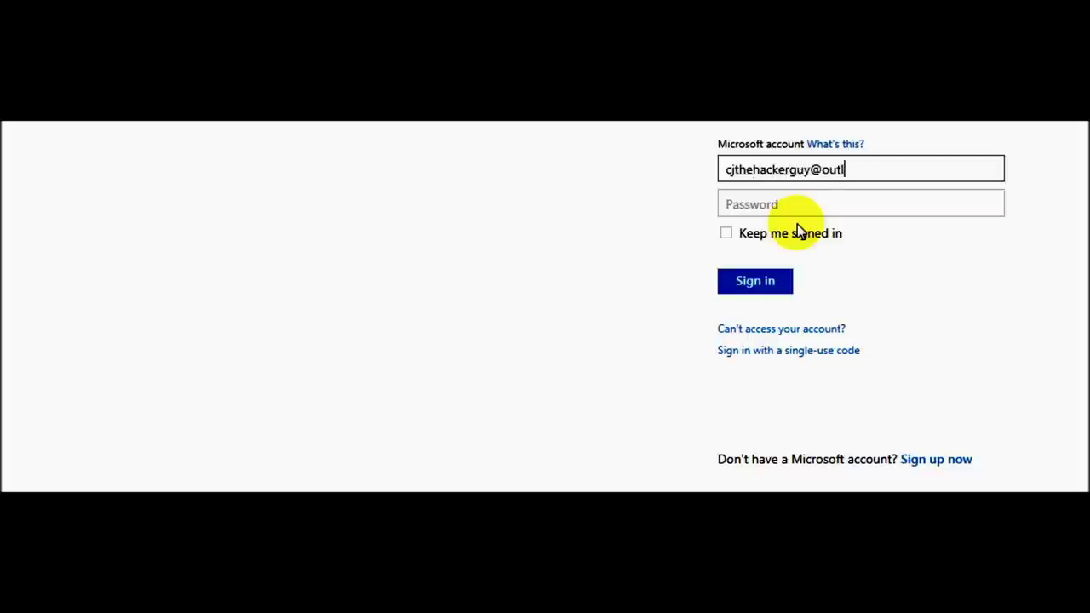
key(Tab)
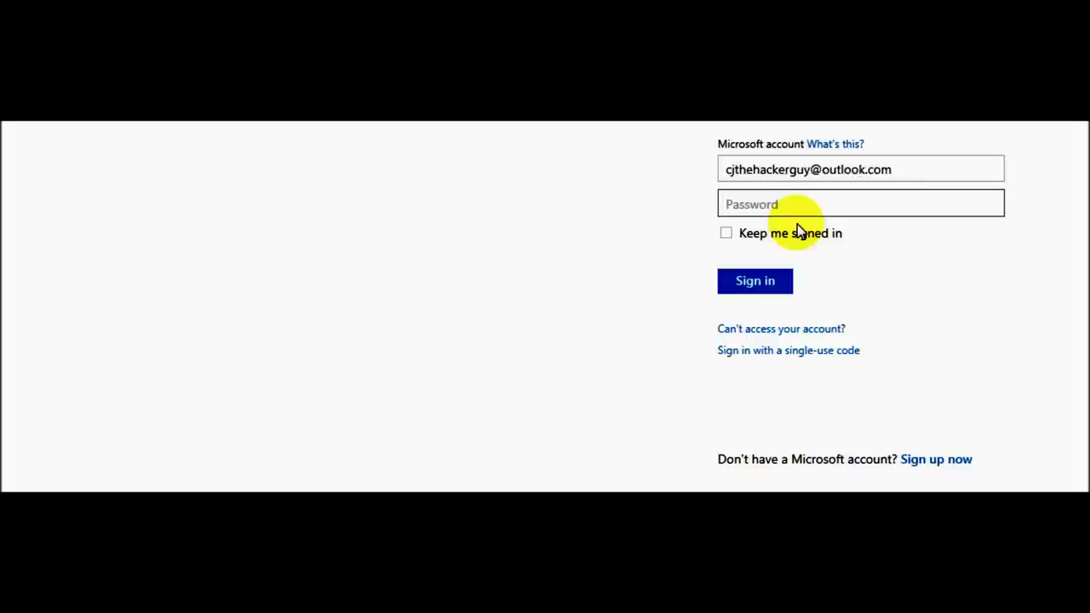
text(••••)
text(••)
key(Tab)
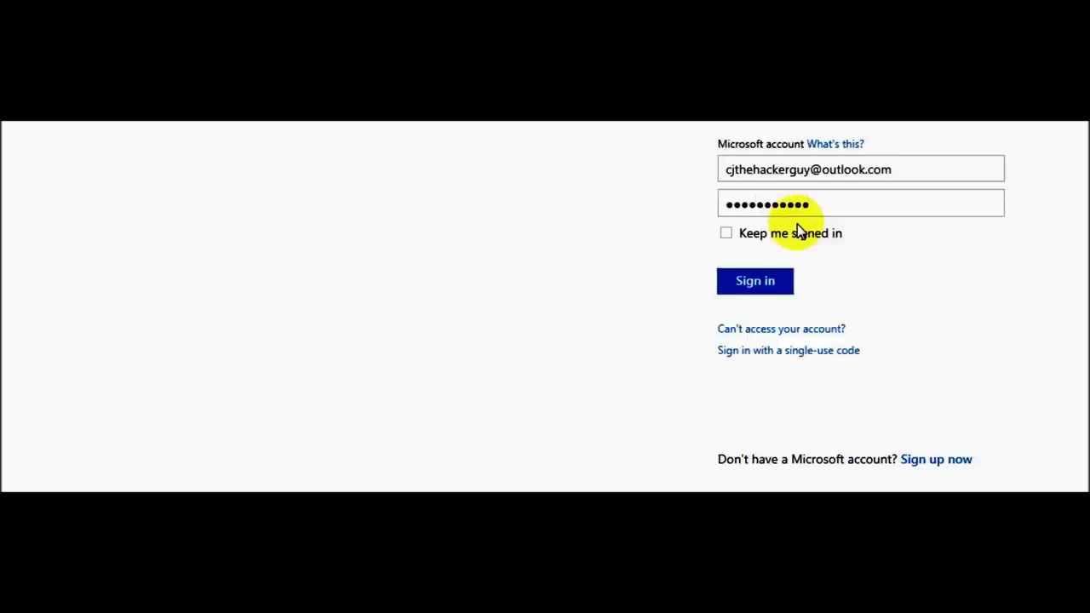
key(Return)
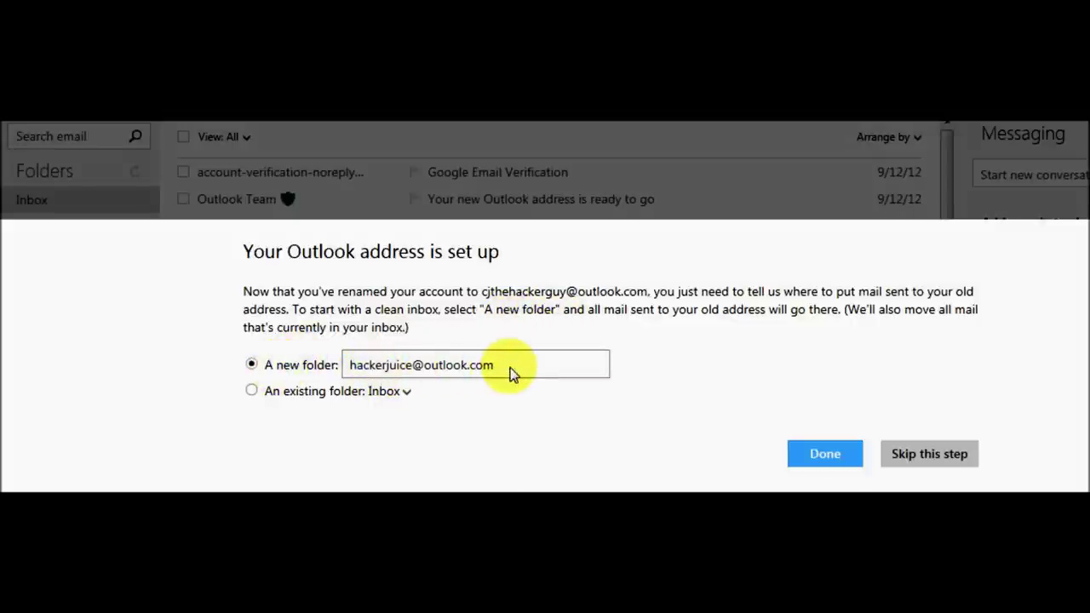
- Keep 'A new folder' for old-address mail and confirm the address setup with Done
scroll(409, 341, down, 1)
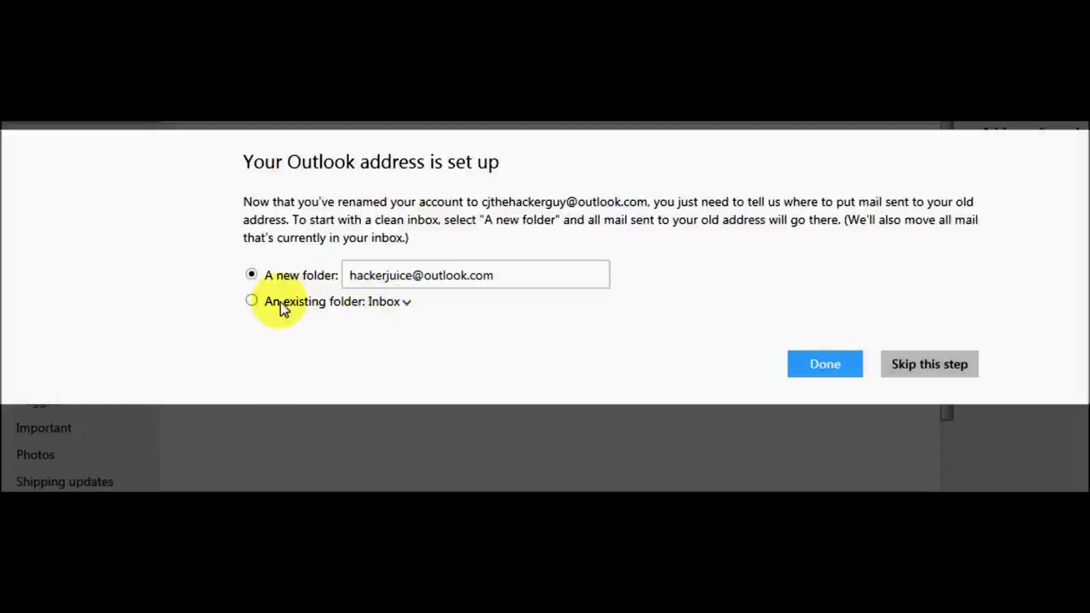
click(800, 362)
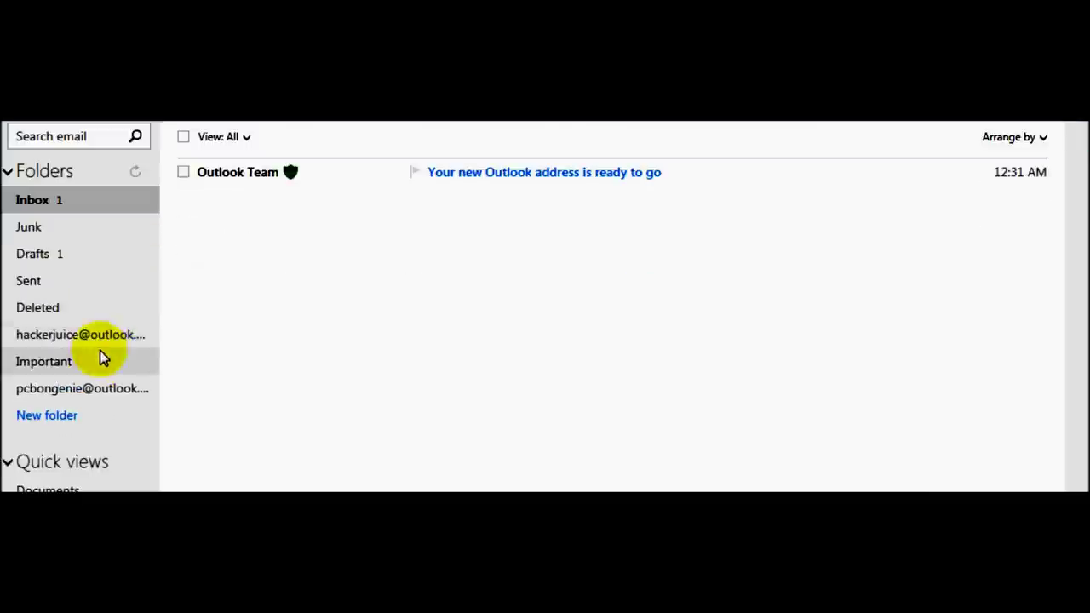
click(97, 338)
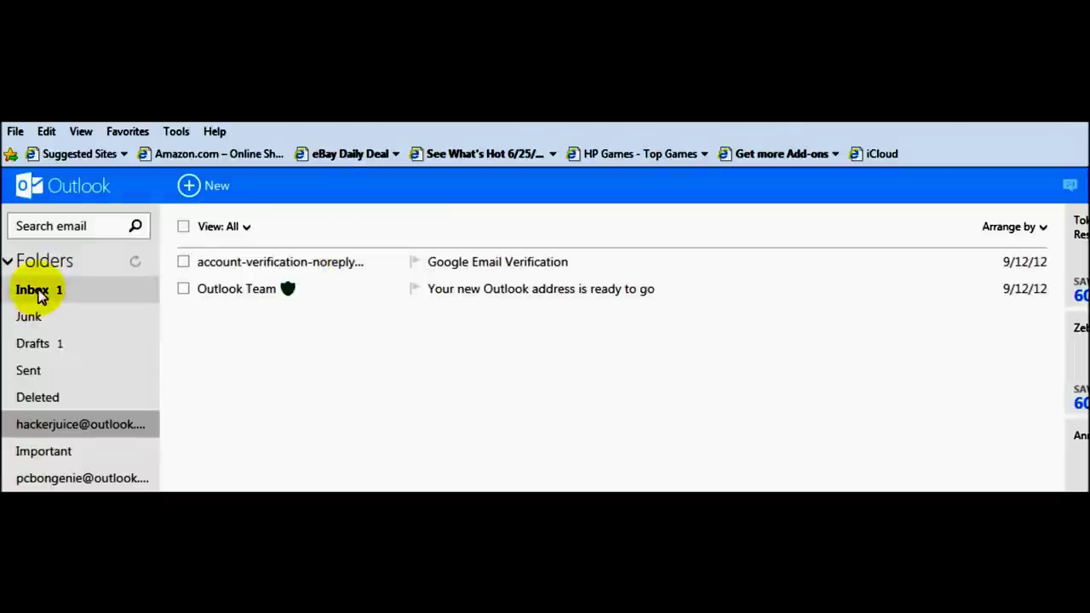
click(13, 291)
mouse_move(515, 262)
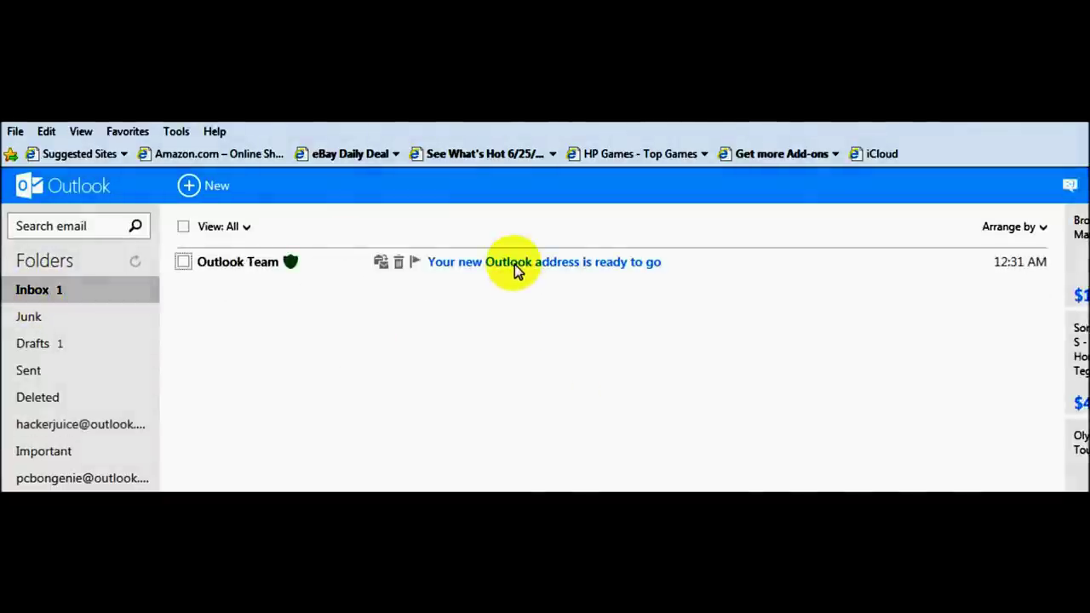
click(242, 262)
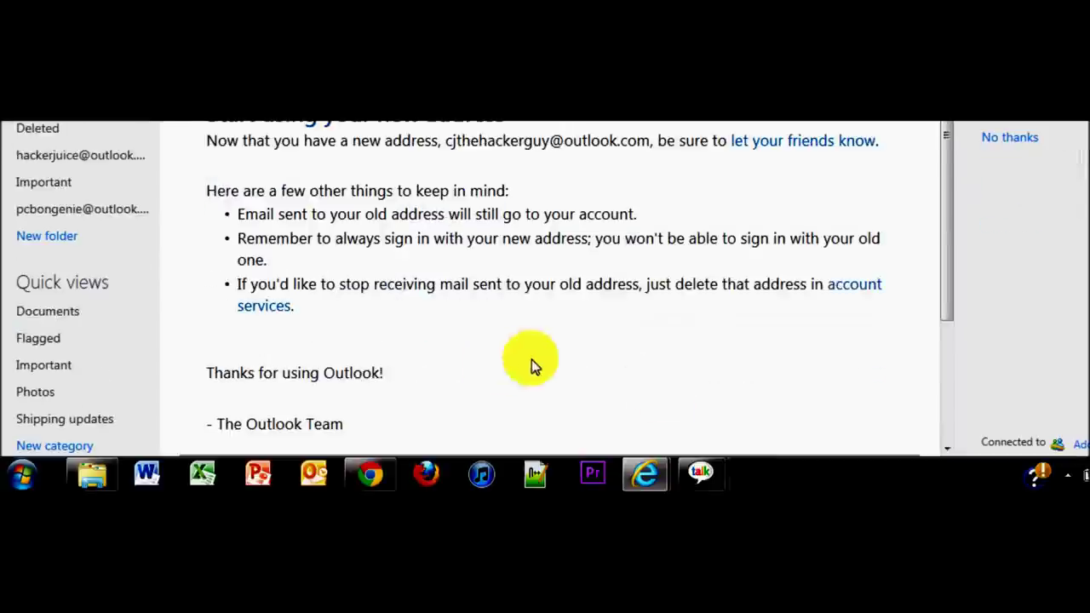
scroll(504, 329, down, 3)
scroll(505, 323, up, 3)
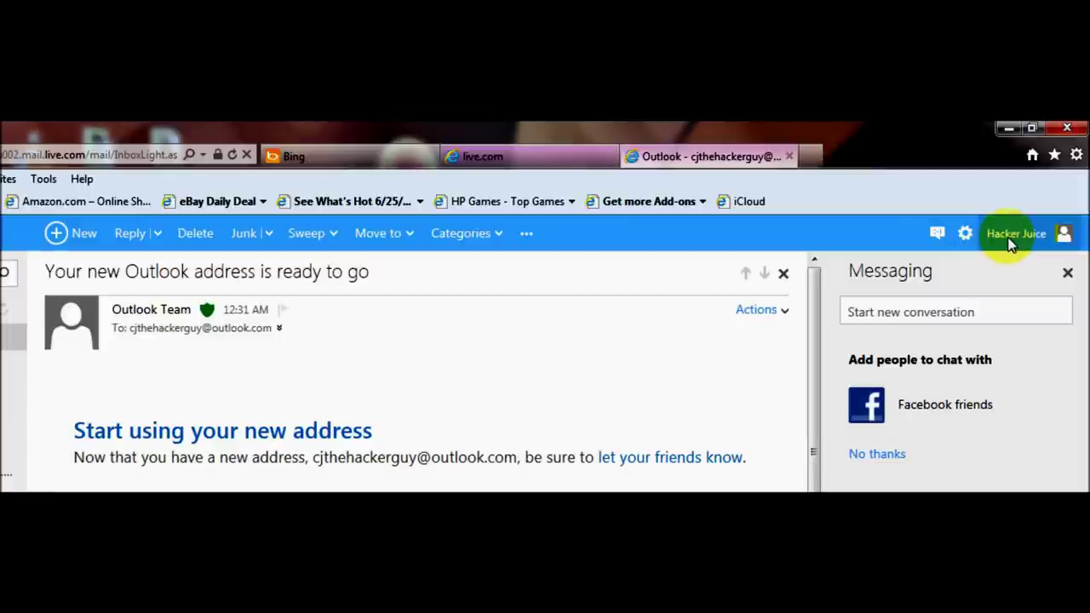
- Open Edit profile from the account menu to show the Hacker Juice profile details
click(1013, 239)
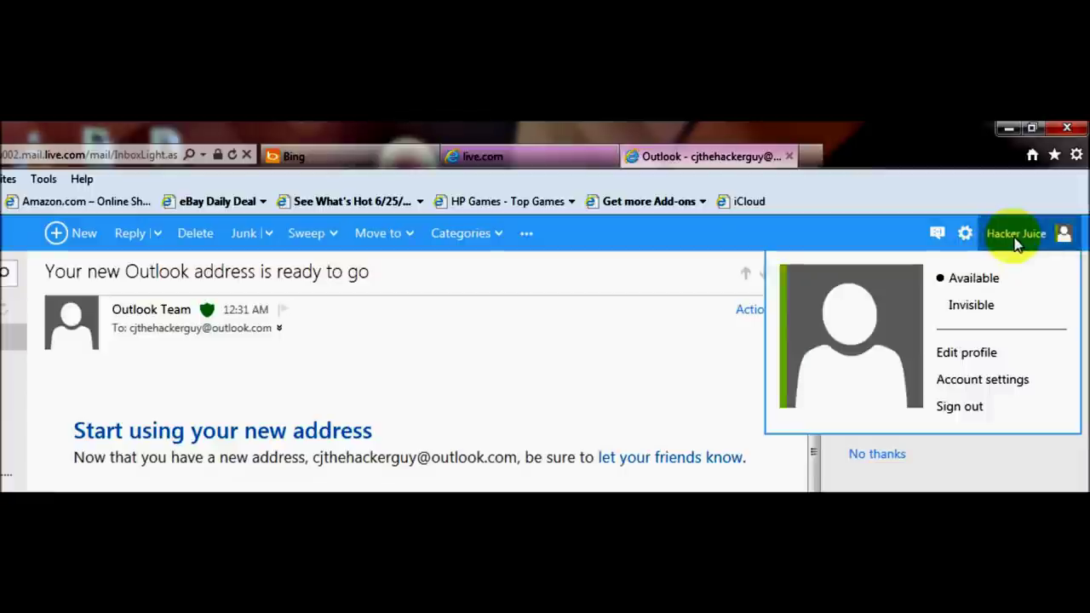
click(988, 354)
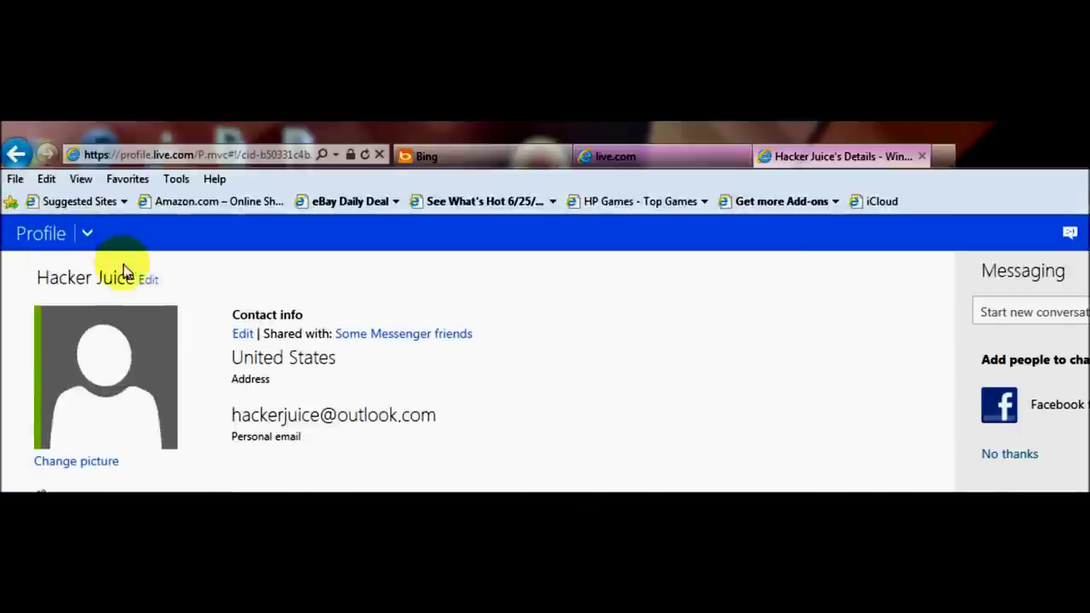
- Rename the profile from Hacker Juice to first name CJ, last name The Hacker Guy, and save
click(149, 281)
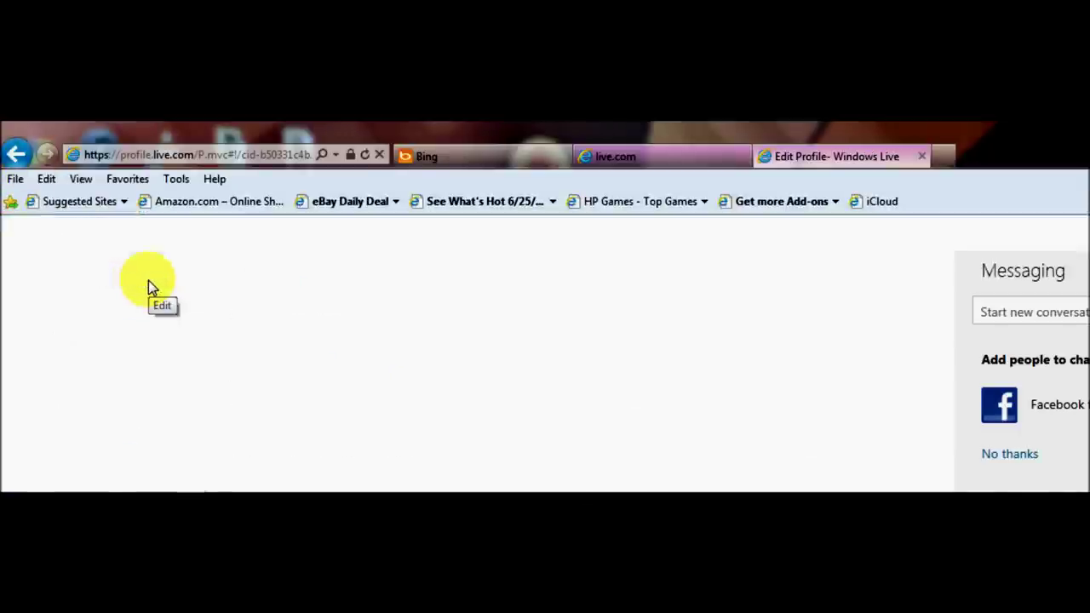
double_click(147, 370)
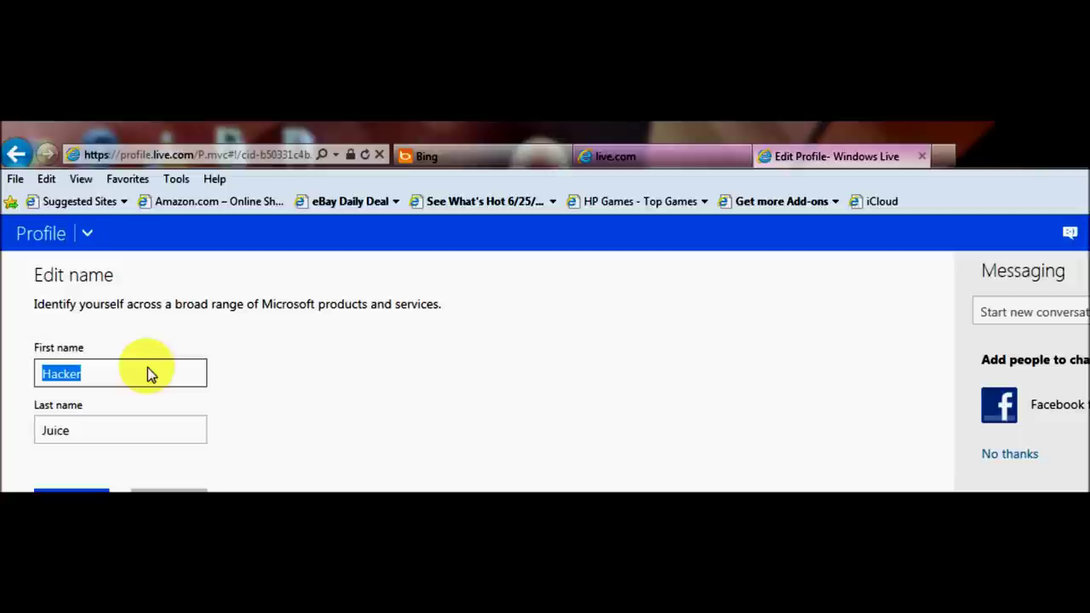
text(CJ)
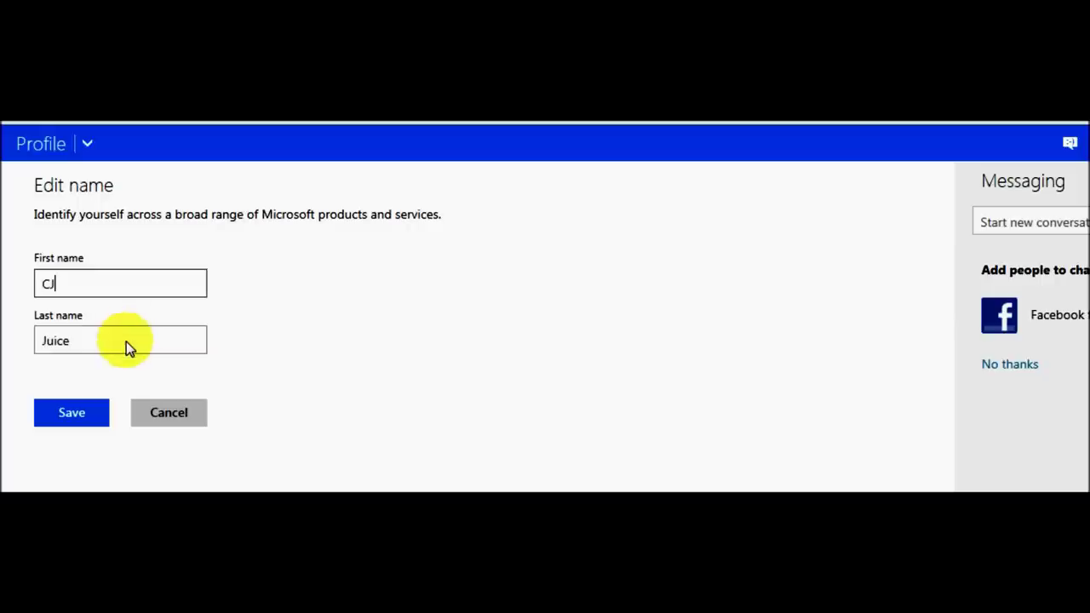
double_click(126, 342)
text(The H)
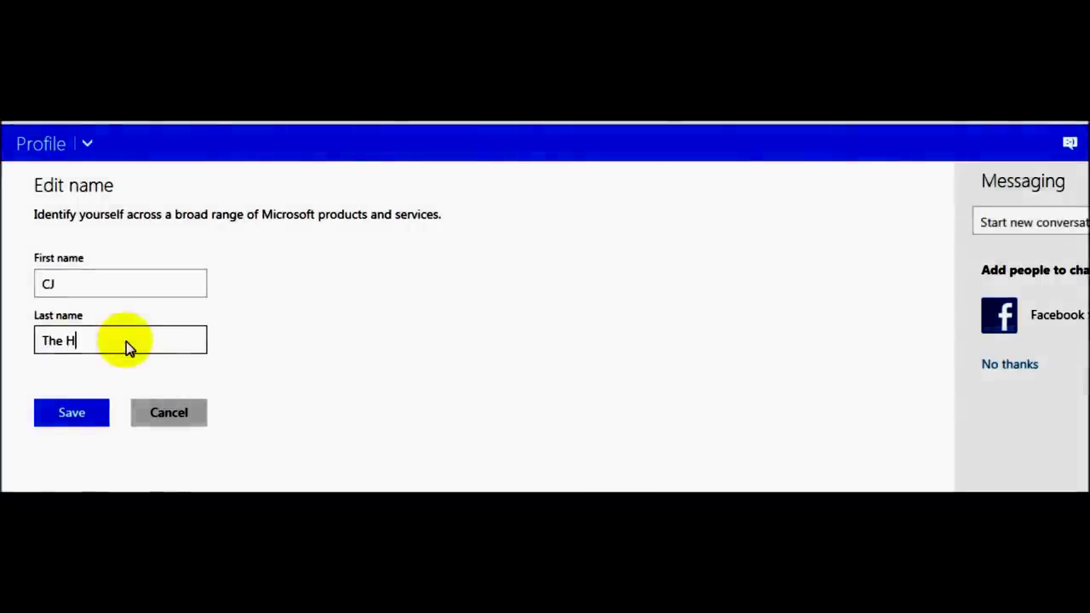
text(acker Guy)
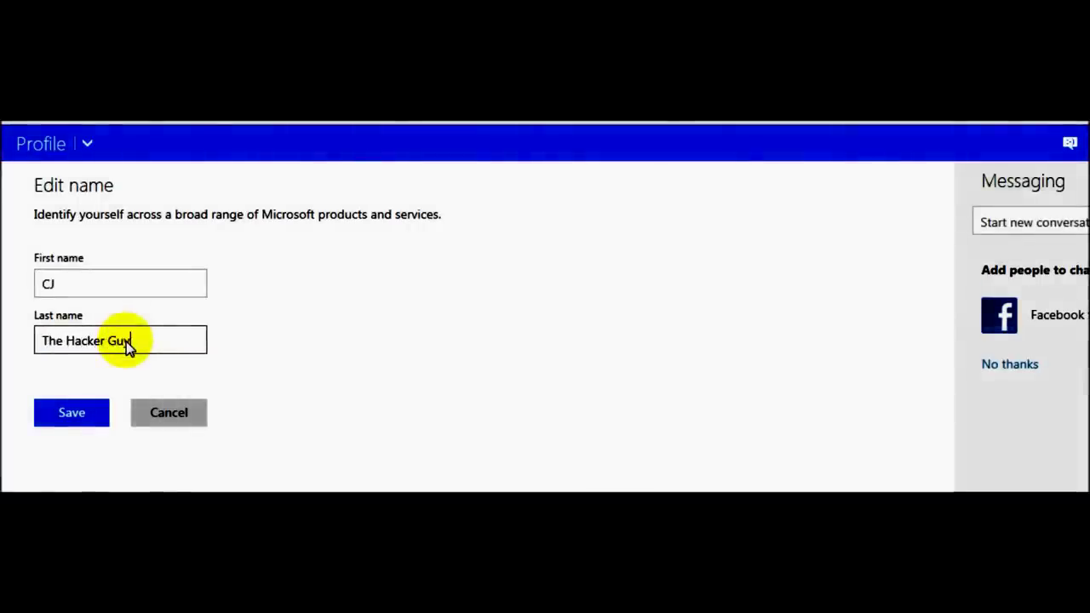
click(88, 333)
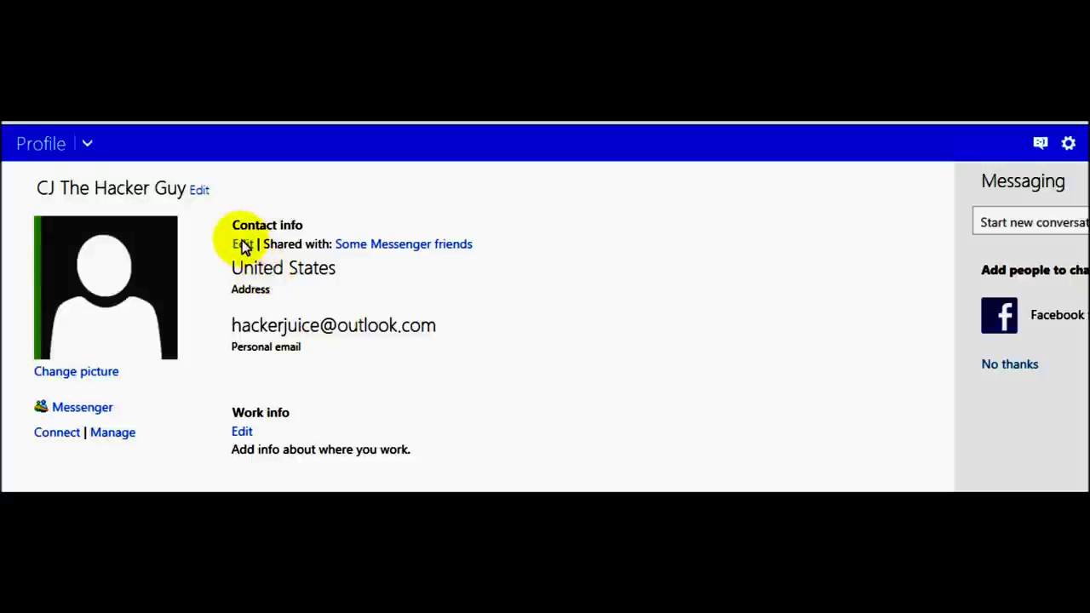
click(241, 245)
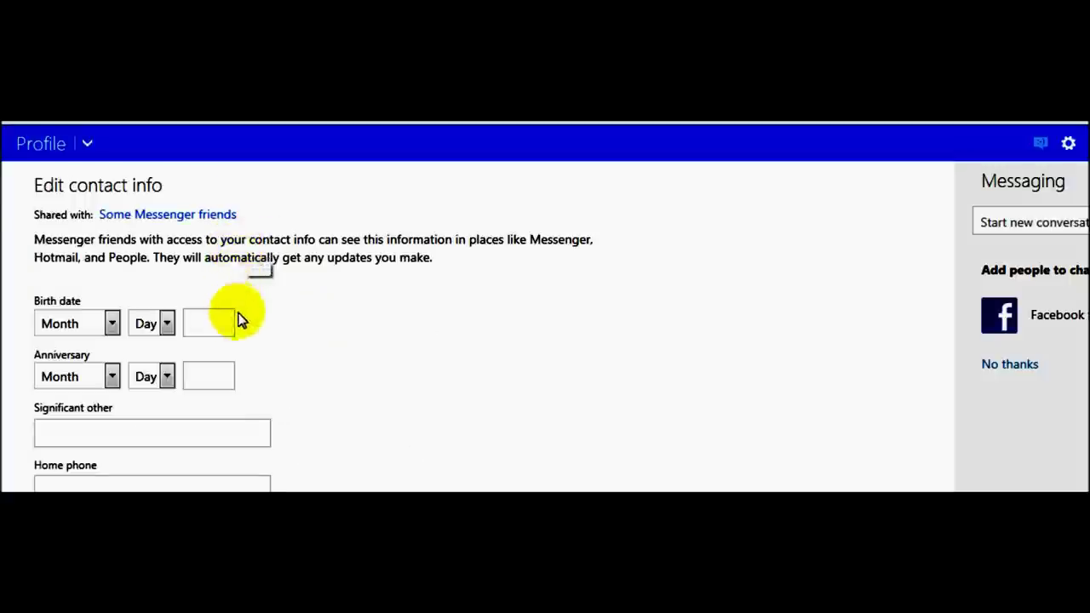
scroll(239, 323, down, 2)
scroll(239, 315, down, 4)
click(218, 257)
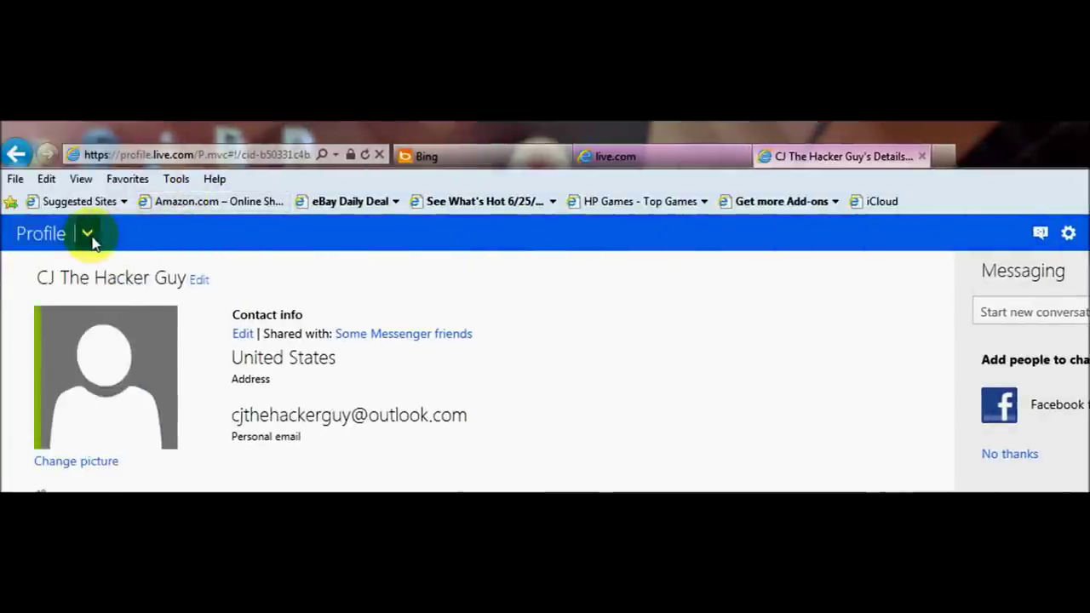
- Switch from the profile page back to the Outlook mail inbox via the services list
click(88, 235)
click(81, 292)
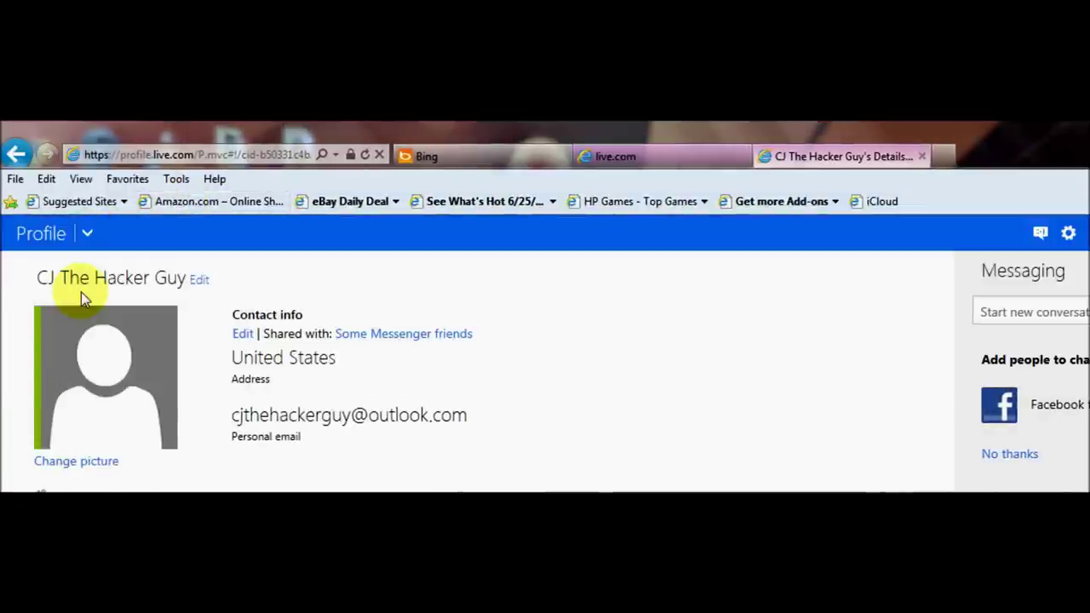